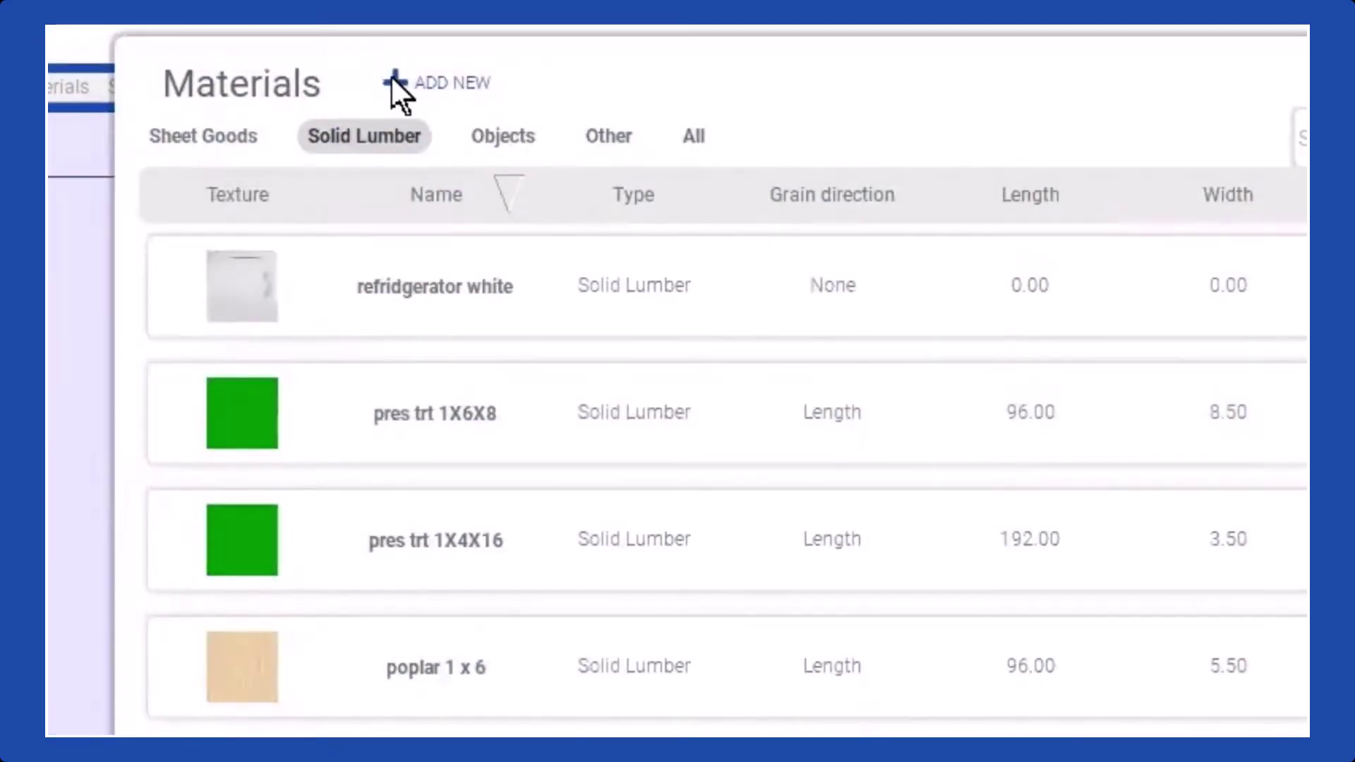
Add a new sheet-goods material named 'color', 48 wide, 96 long and .75 thick.
left_click(392, 77)
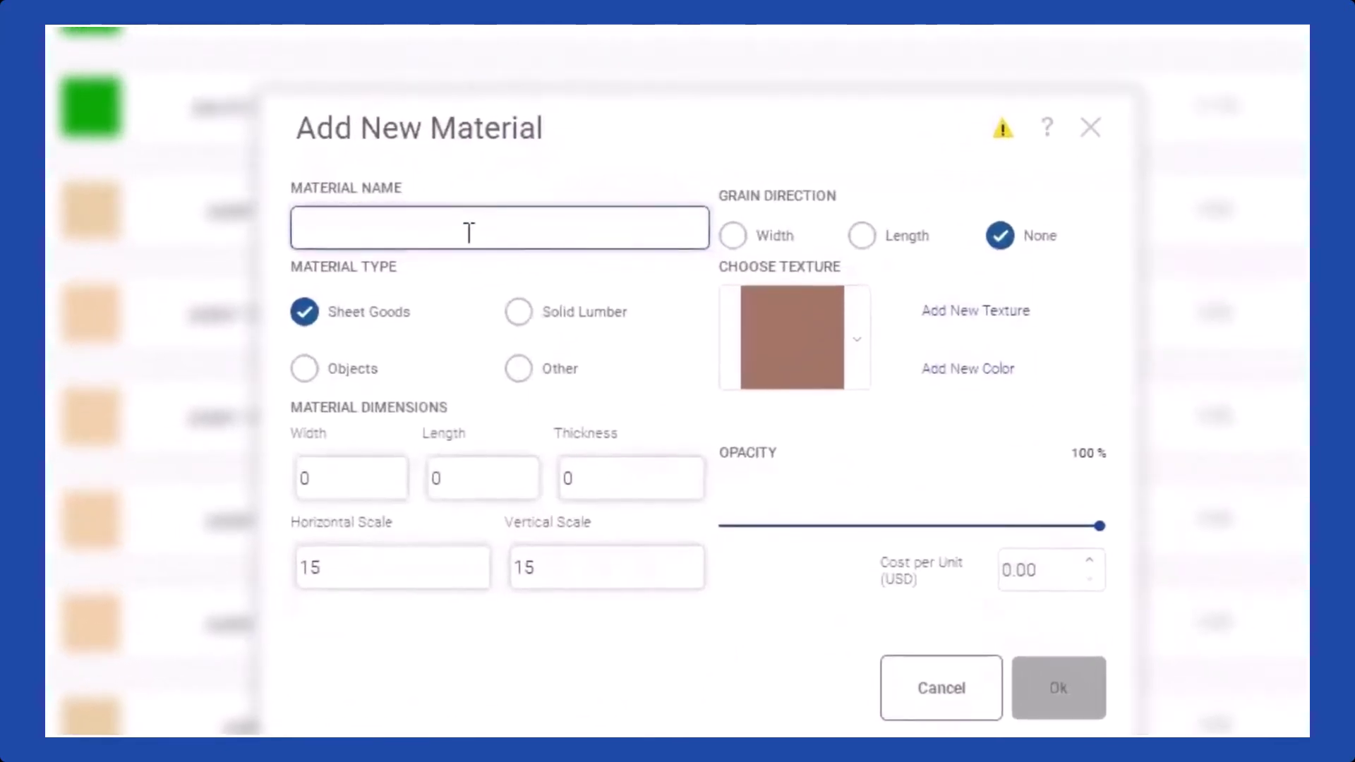
type("colo")
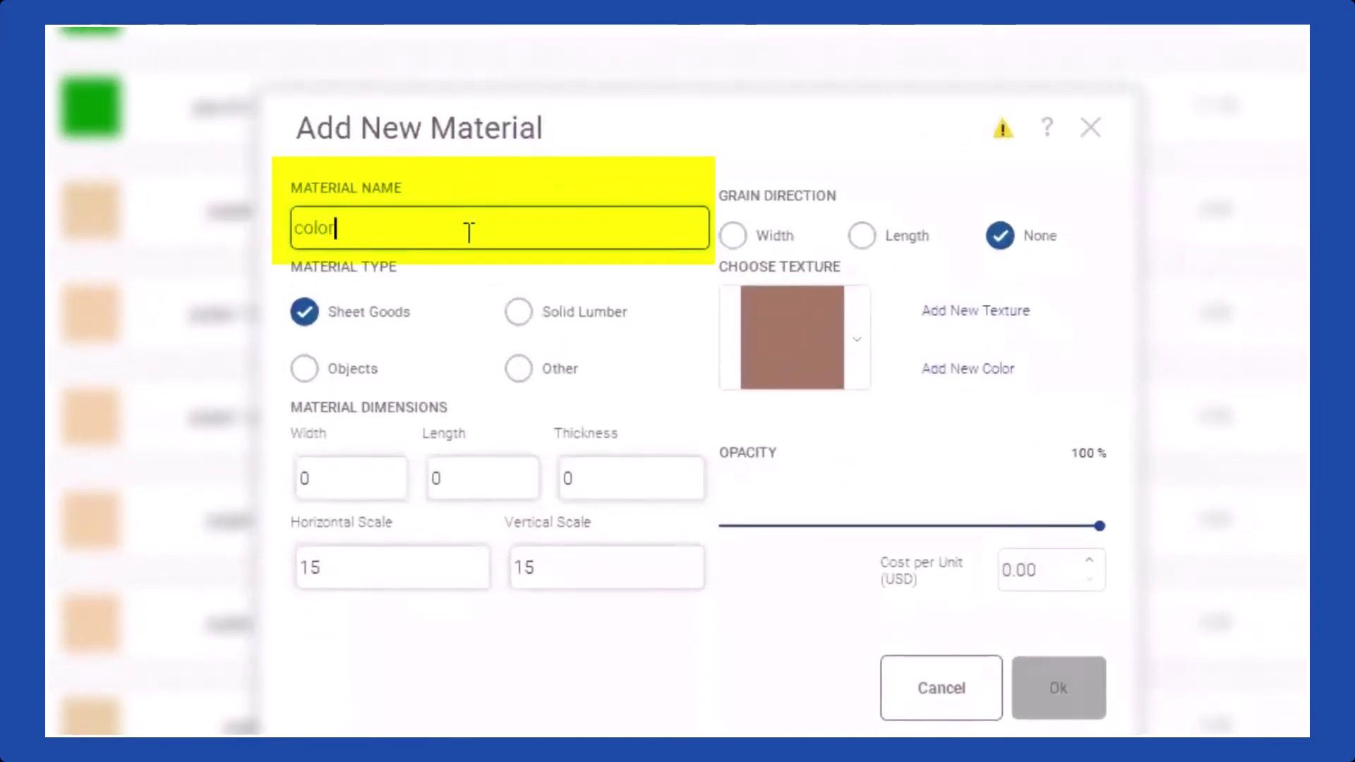
type("r")
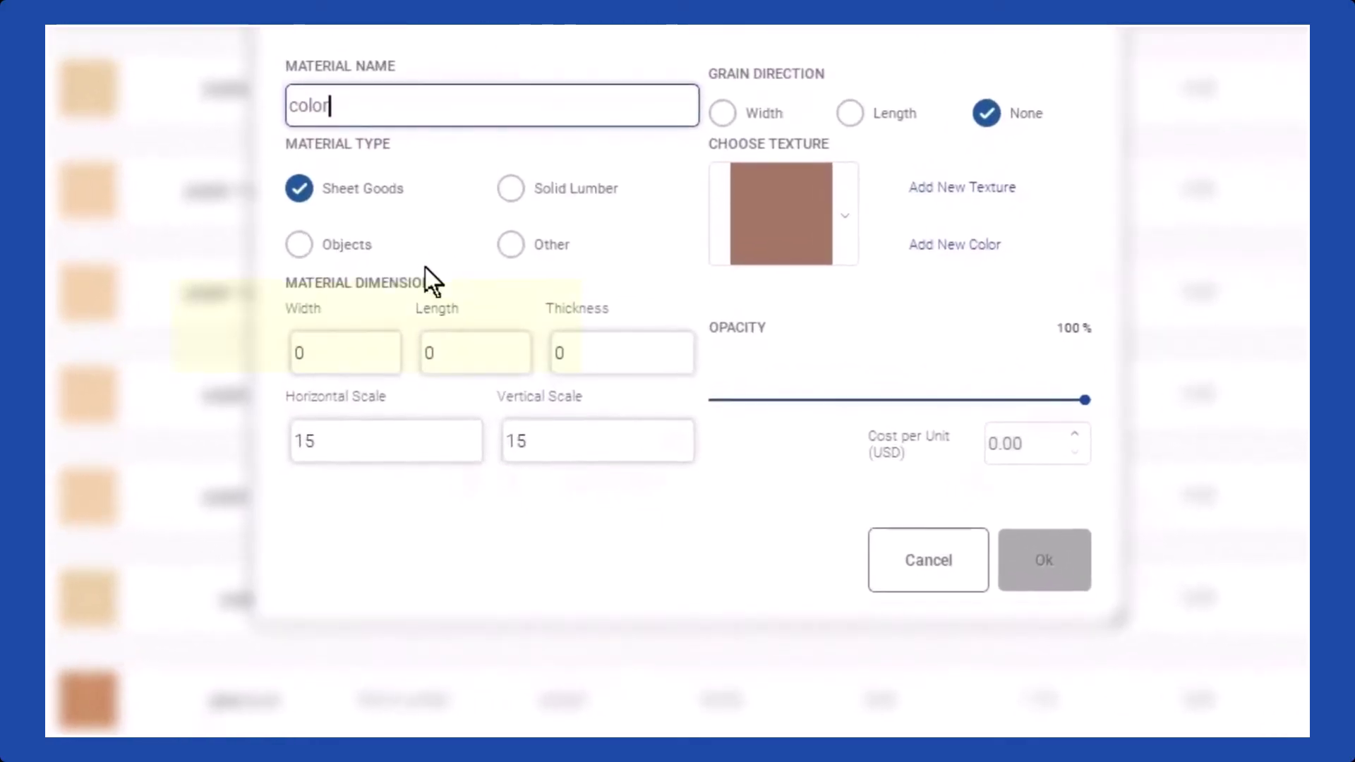
left_click(384, 345)
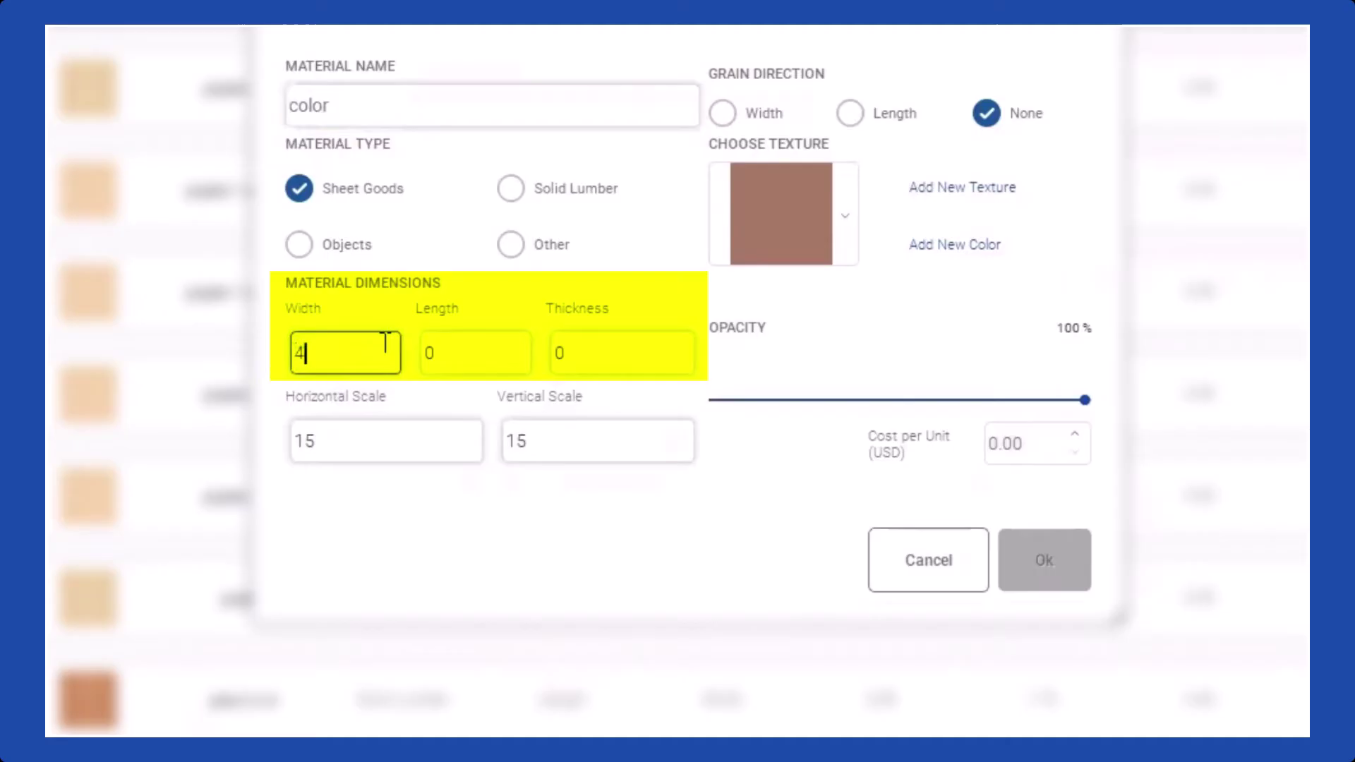
type("48")
left_click(494, 360)
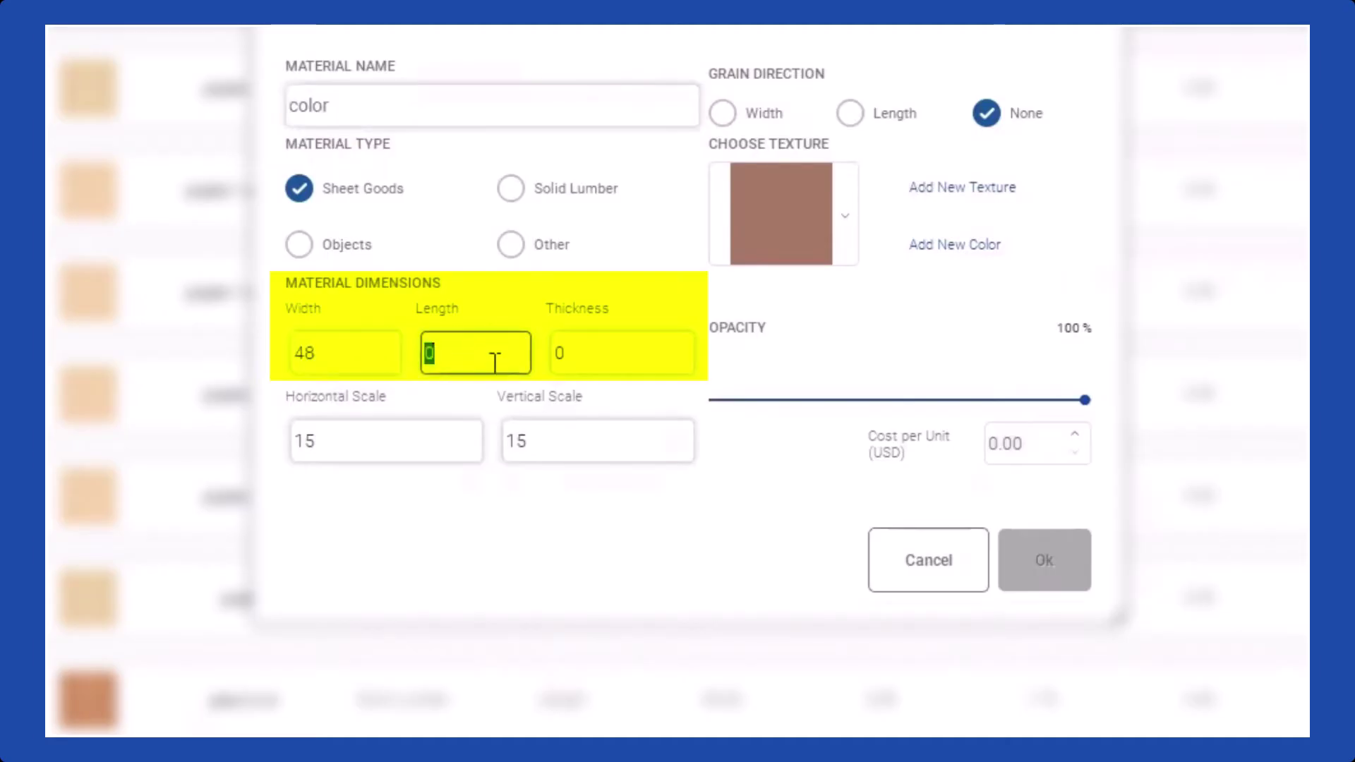
type("96")
left_click(601, 355)
type(".75")
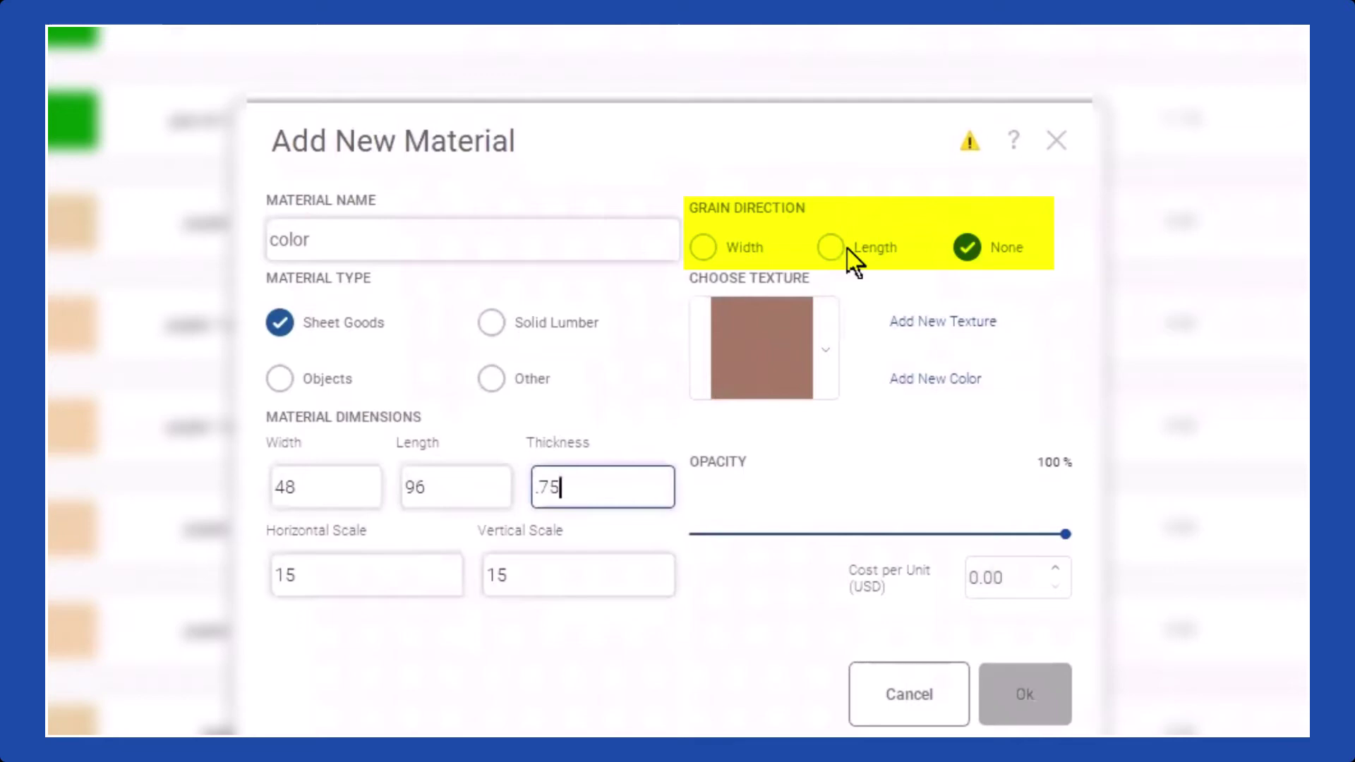
Set the grain direction to Length and choose the plain blue swatch as the texture.
left_click(966, 247)
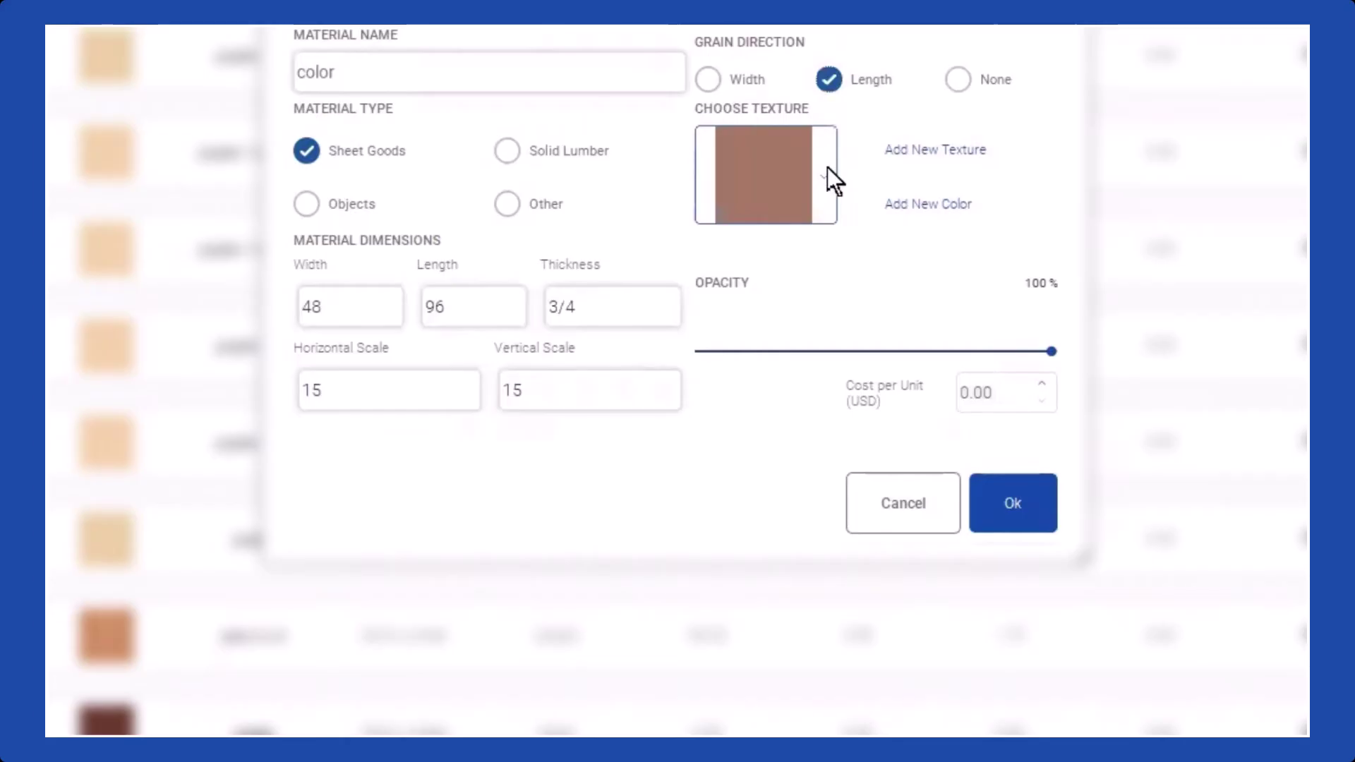
left_click(828, 169)
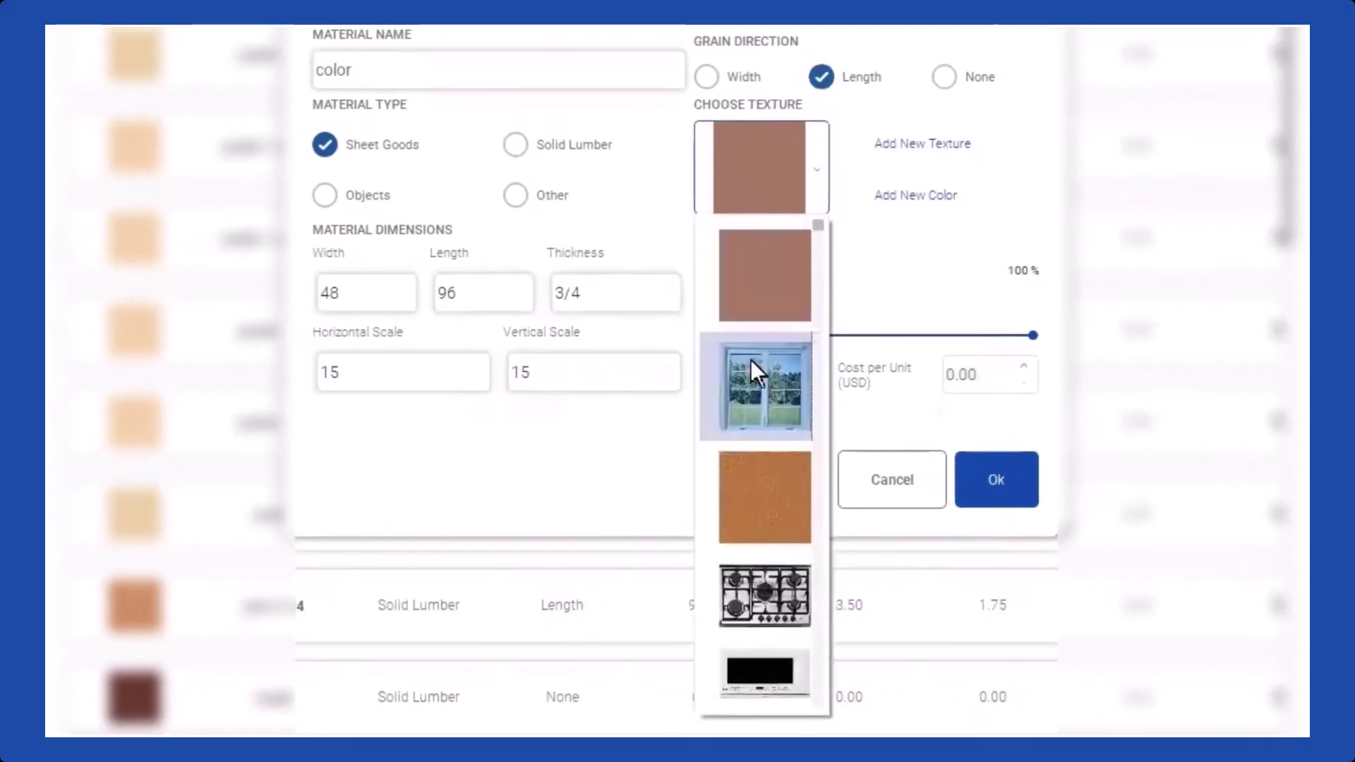
scroll(751, 358, "down", 5)
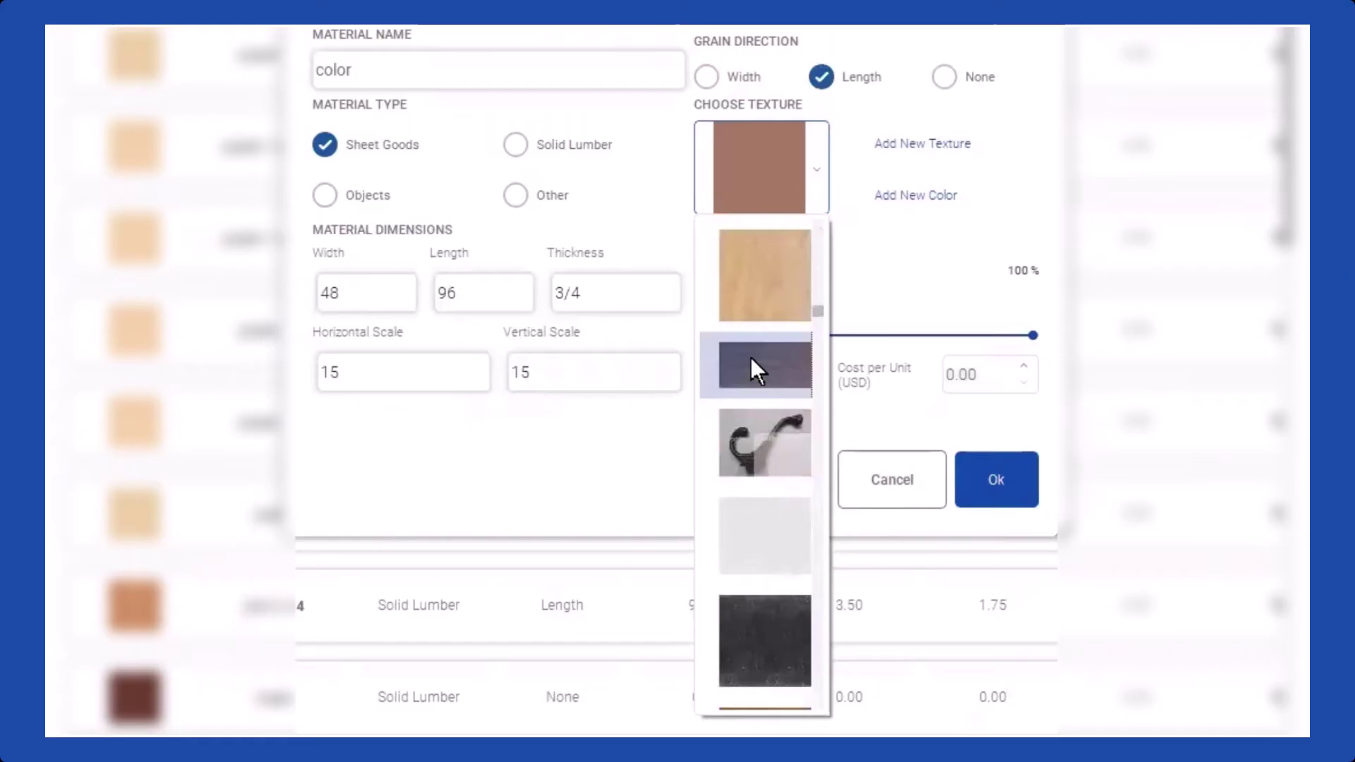
scroll(751, 357, "down", 6)
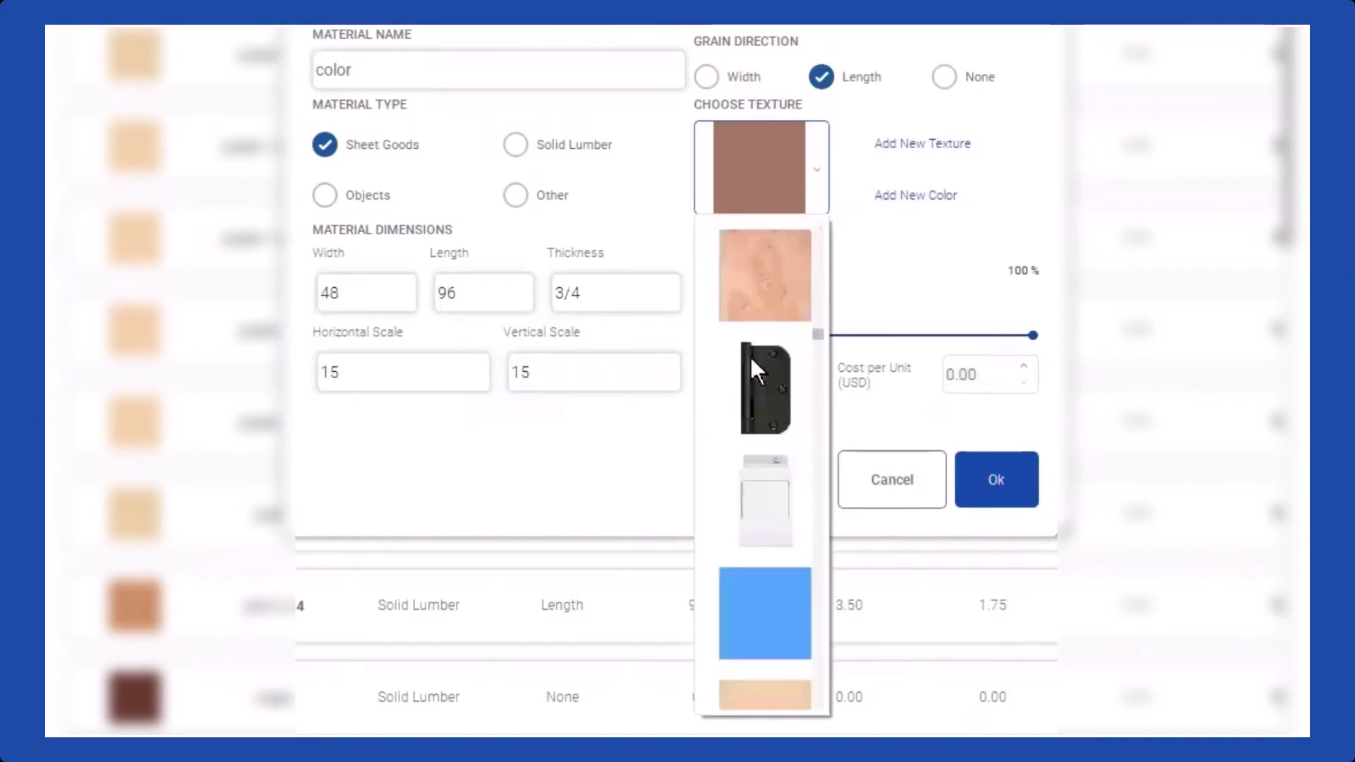
left_click(760, 580)
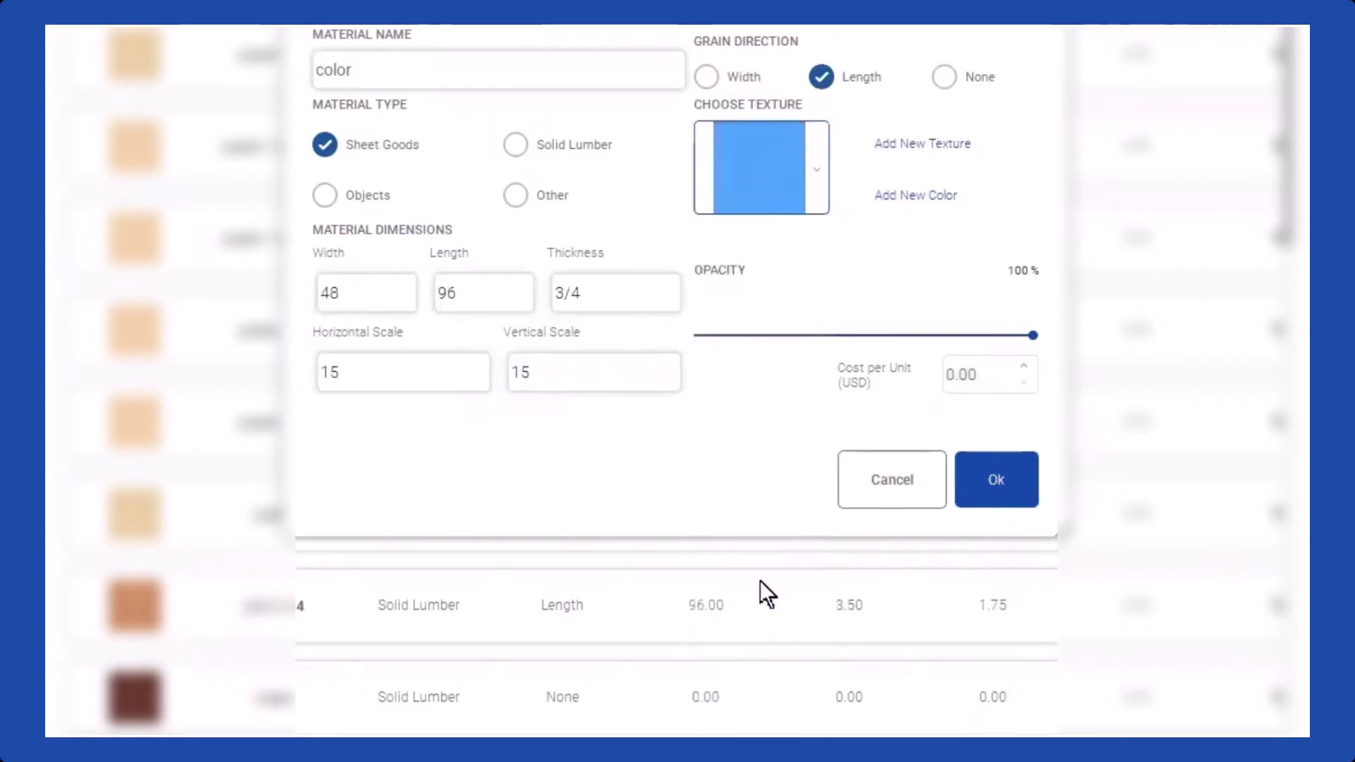
scroll(762, 586, "up", 2)
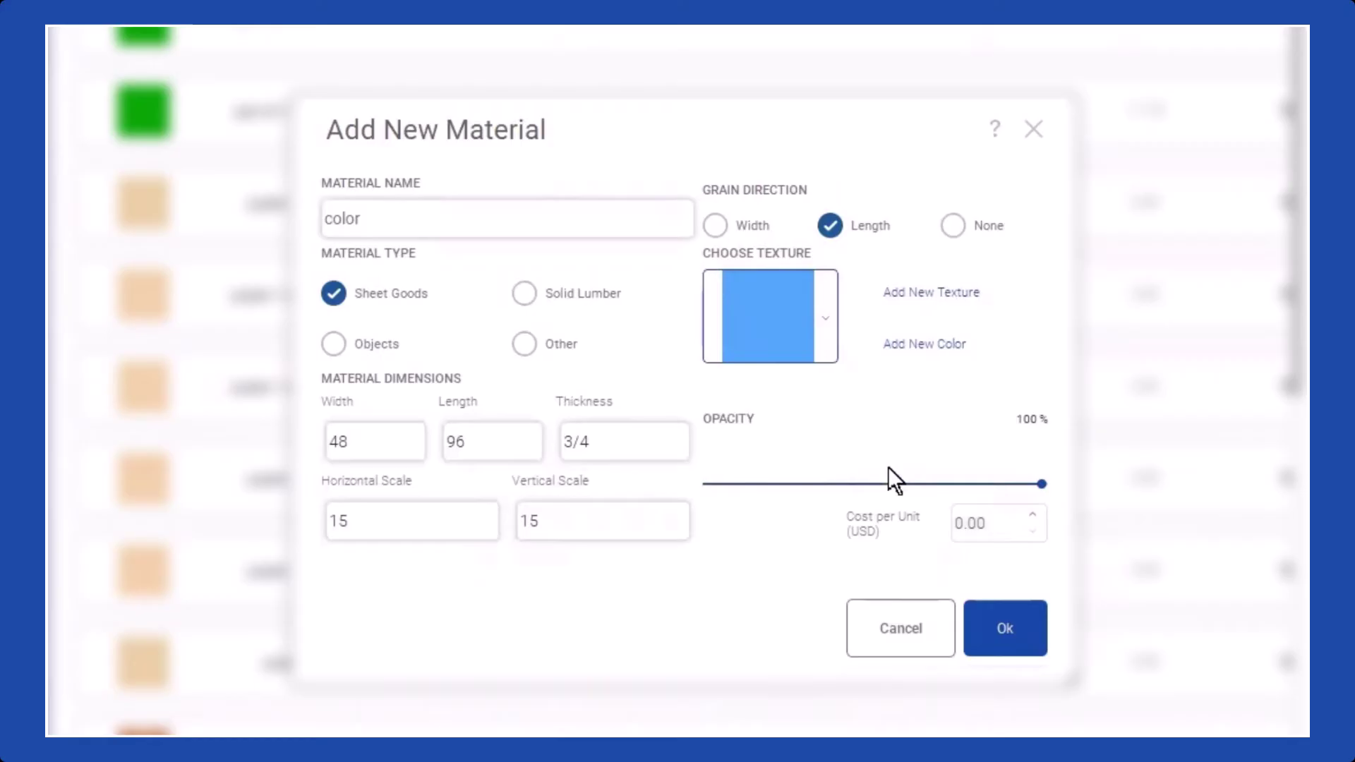
Mix a custom violet colour and apply it as the 'color' material's texture.
left_click(947, 342)
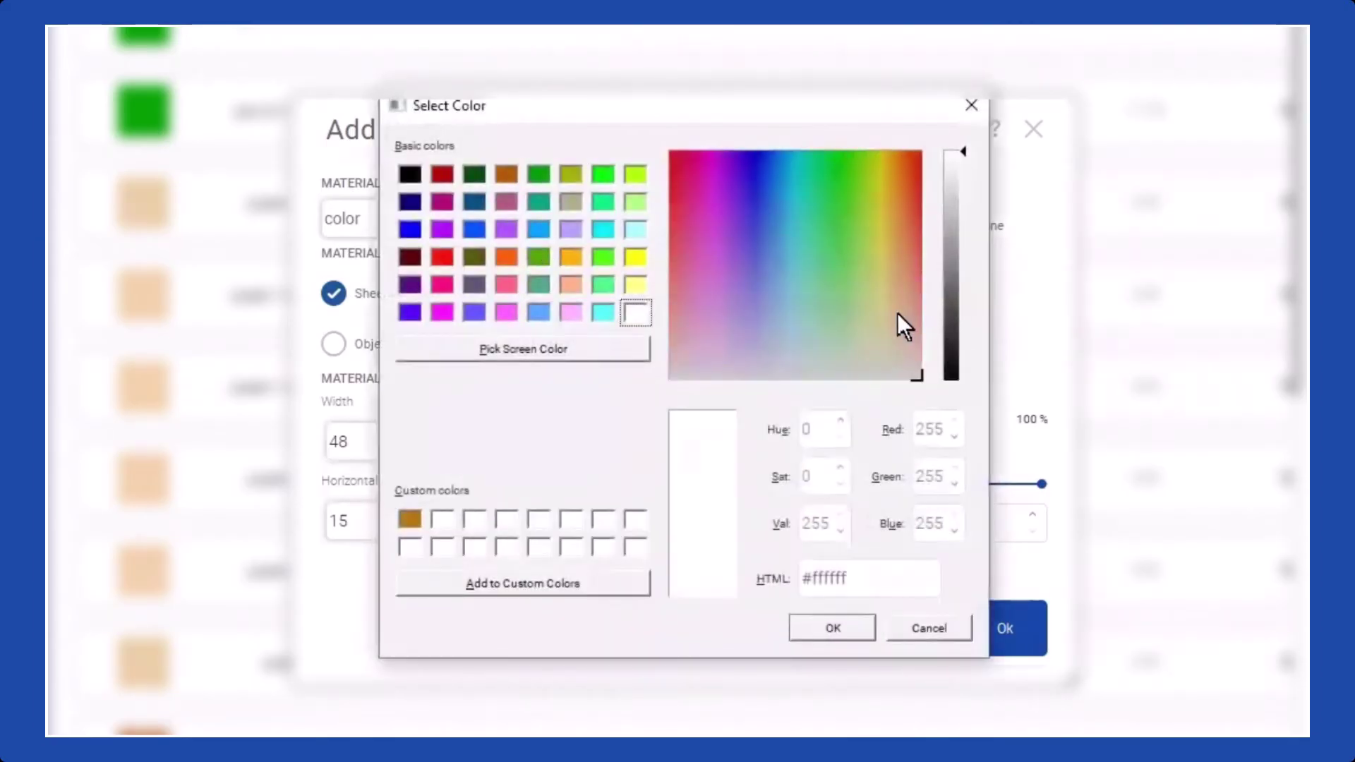
left_click(786, 264)
left_click(755, 269)
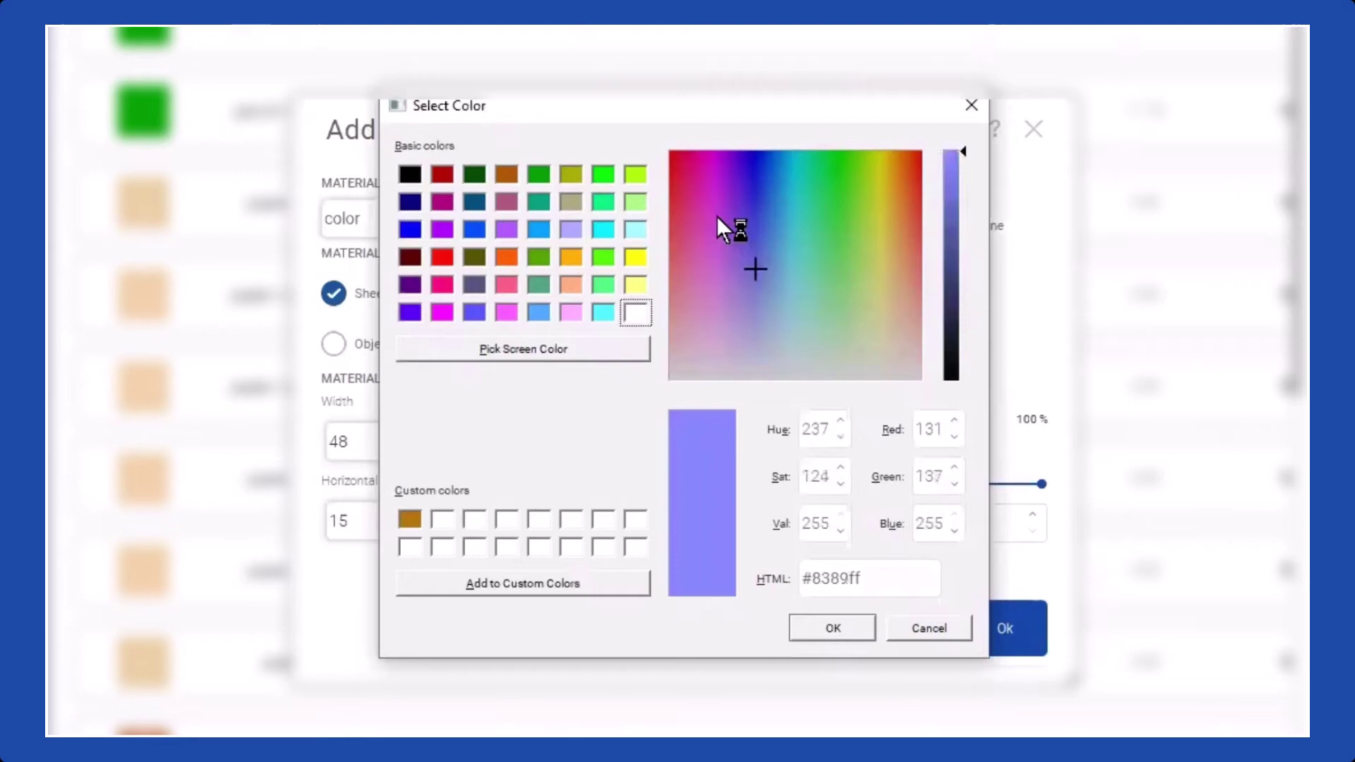
left_click(699, 218)
left_click(691, 261)
left_click(687, 230)
left_click(693, 197)
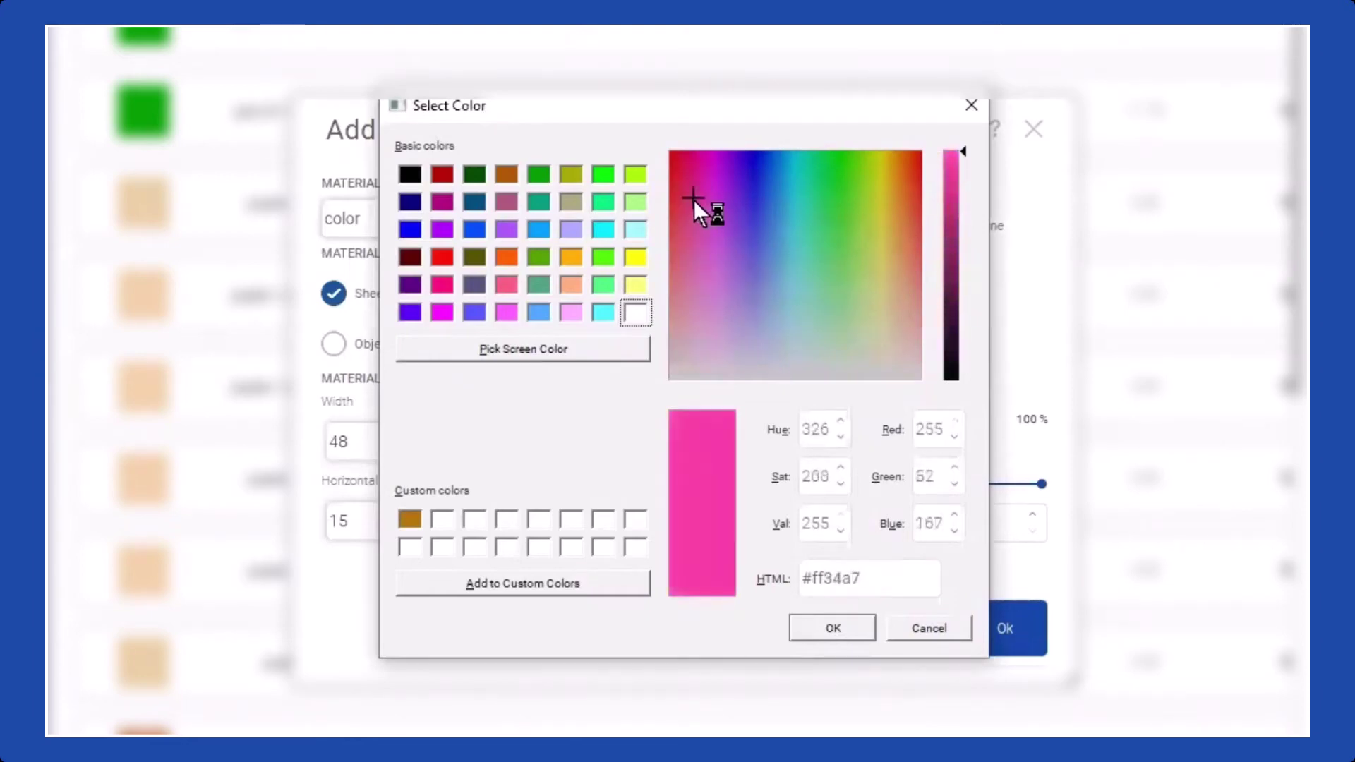
left_click(728, 184)
left_click(733, 179)
left_click(739, 168)
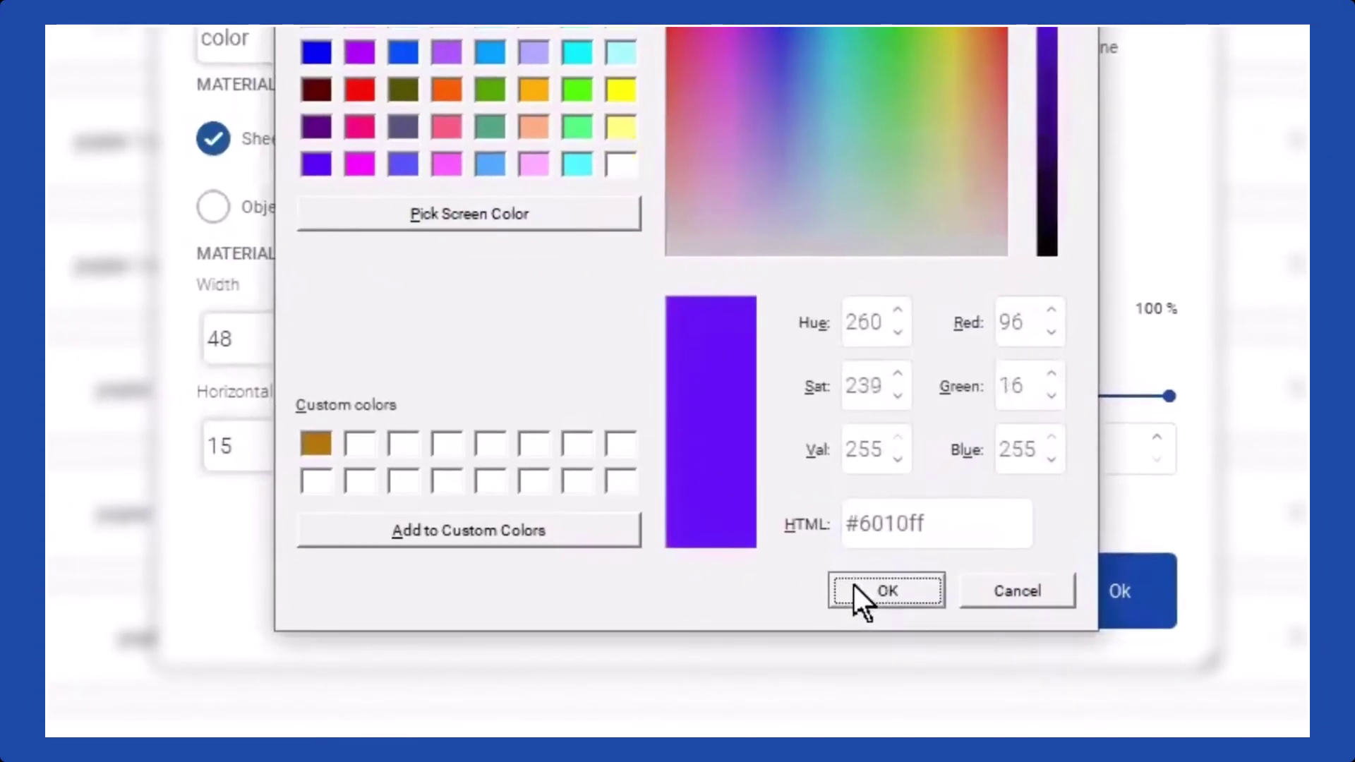
left_click(820, 618)
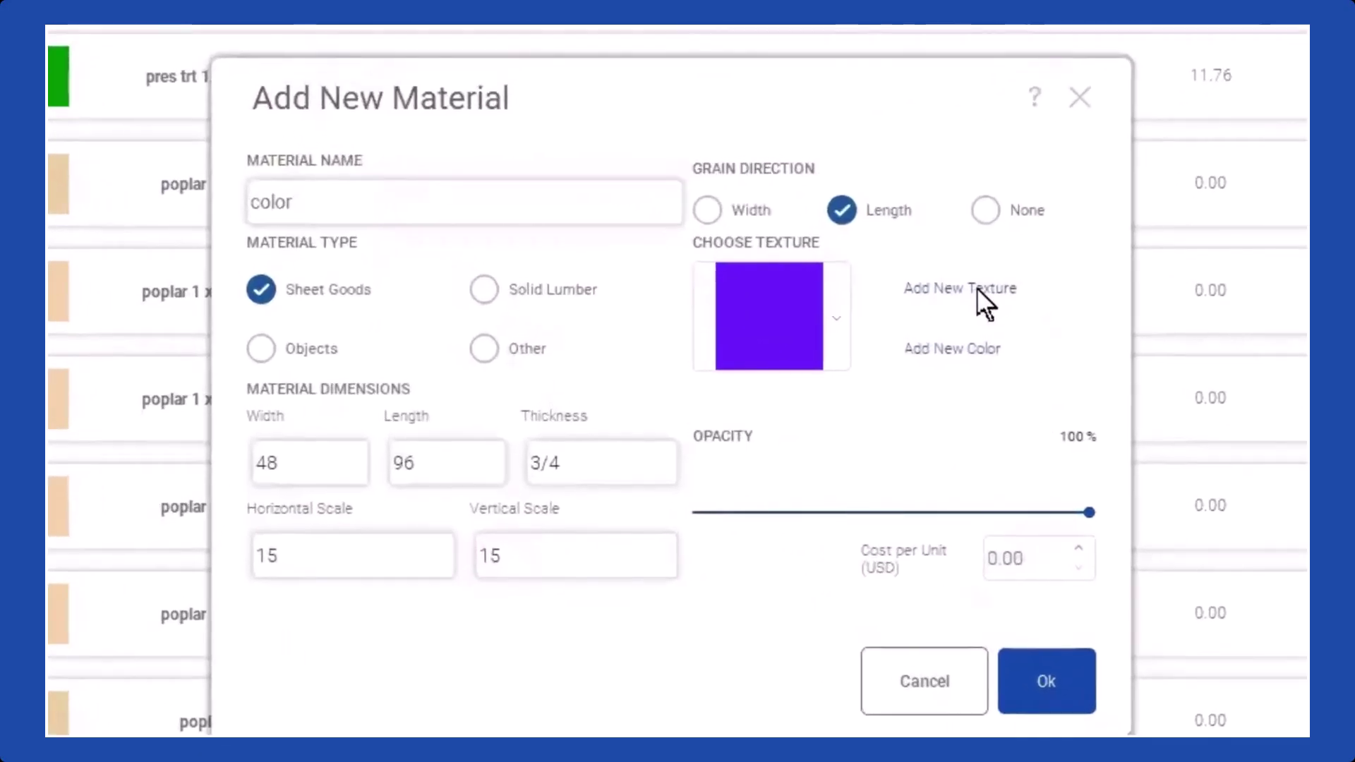
Search Google for 'wood textures' and preview the dark brown wood image.
left_click(766, 343)
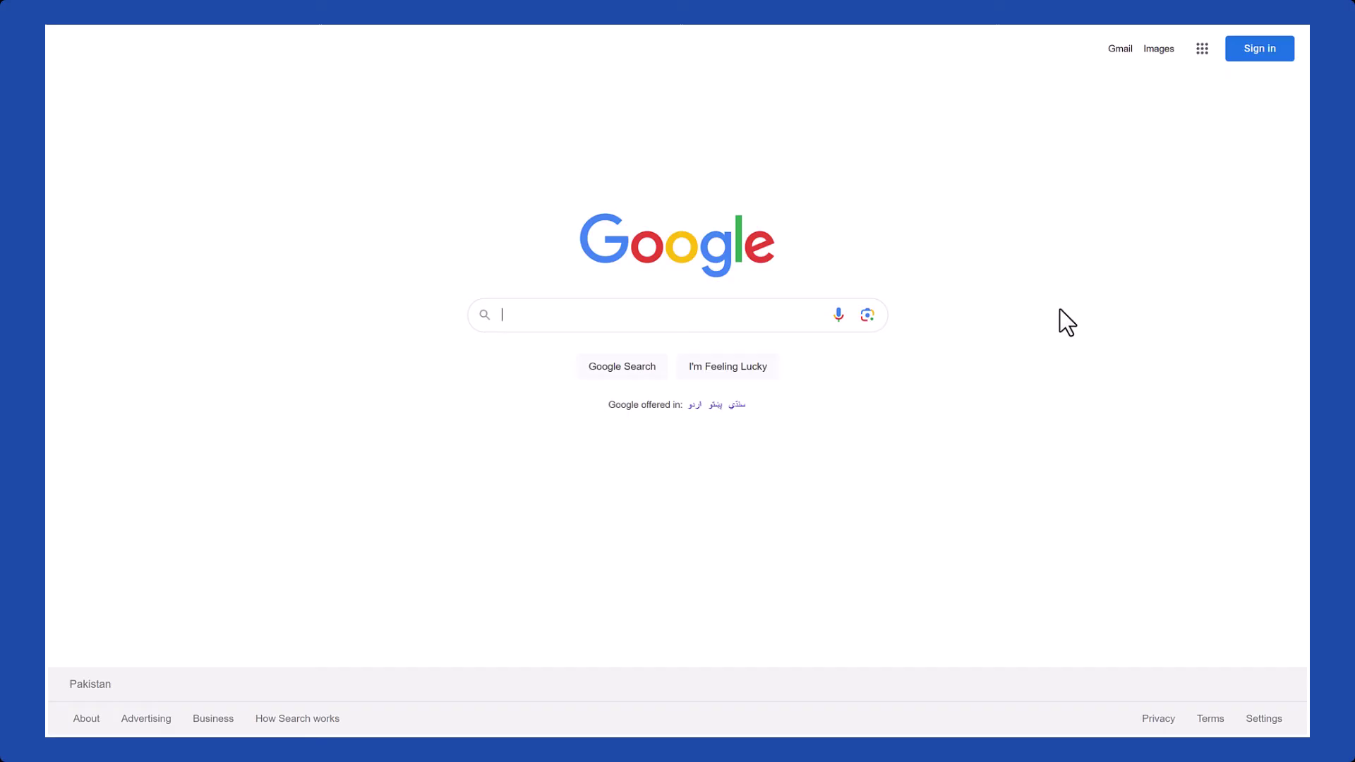
type("wood textures")
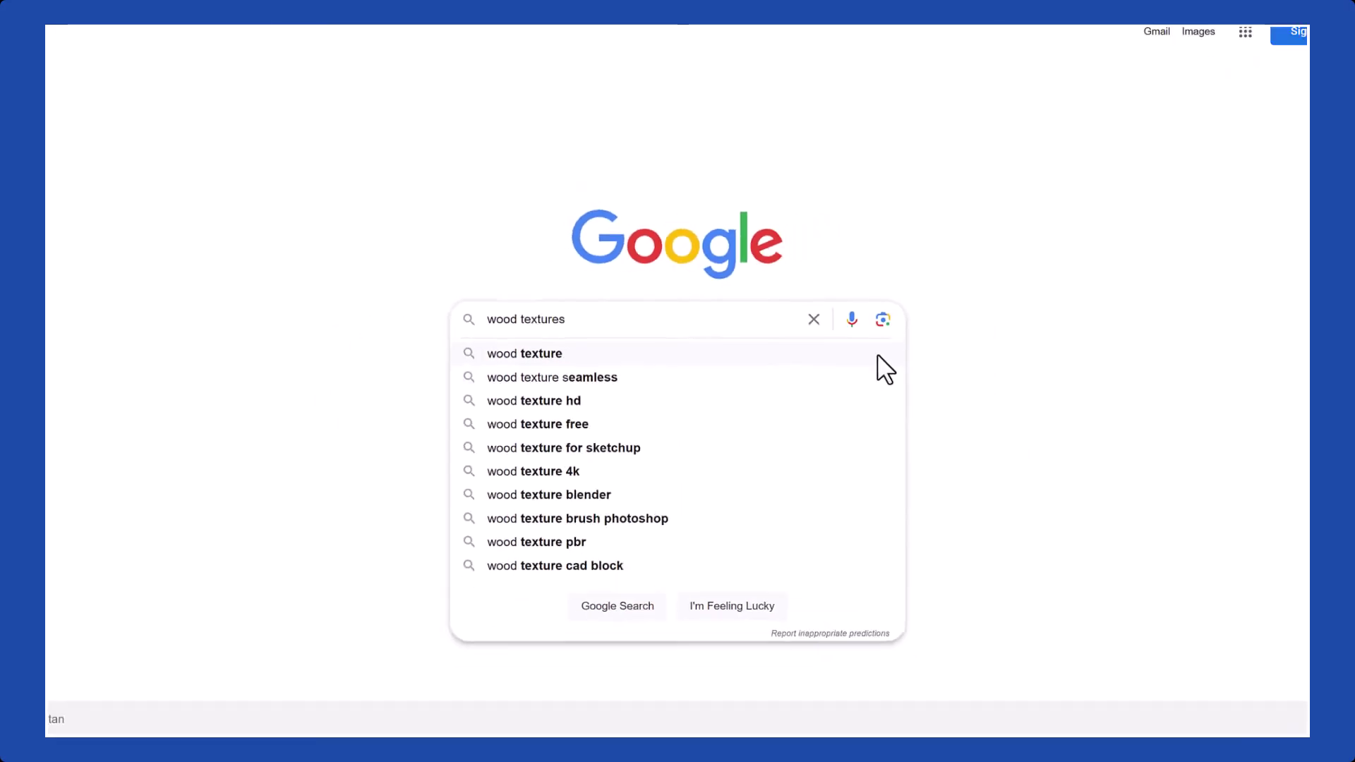
key("Return")
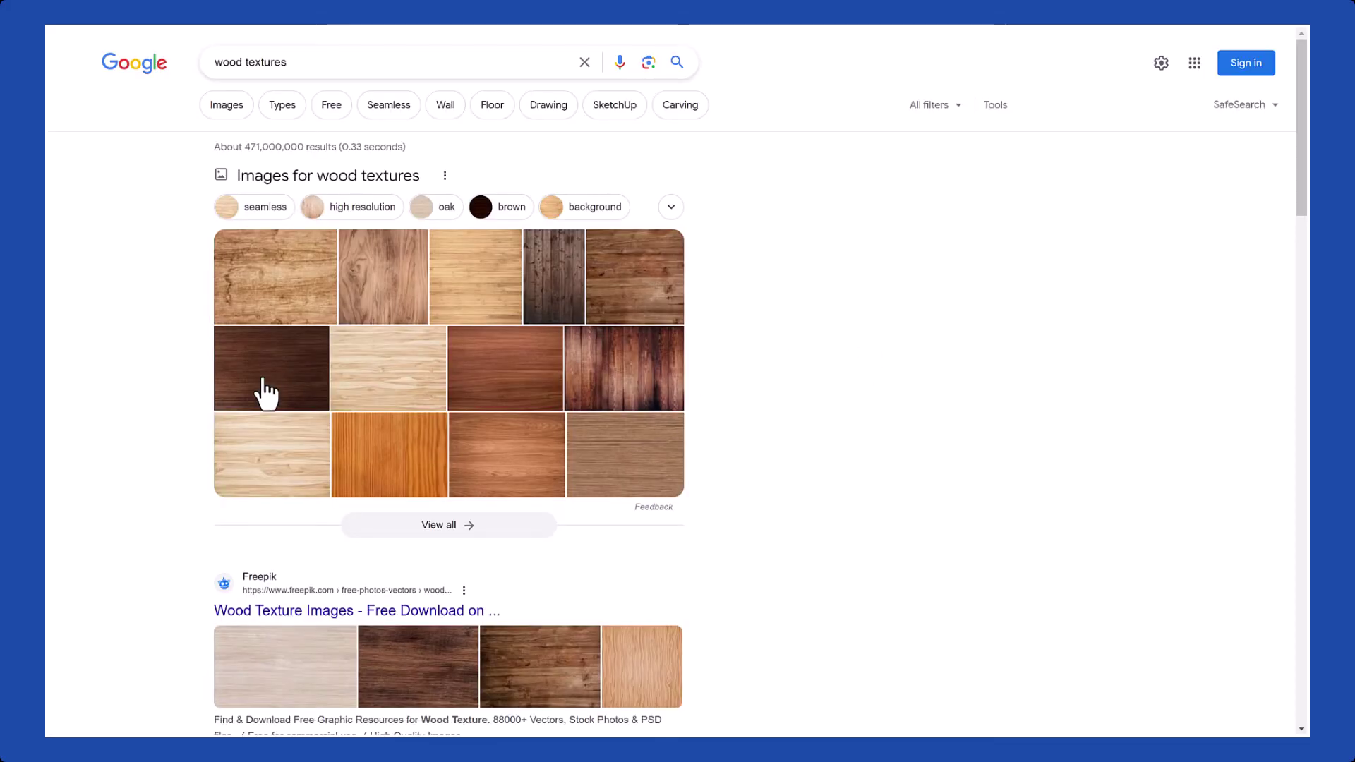
left_click(261, 378)
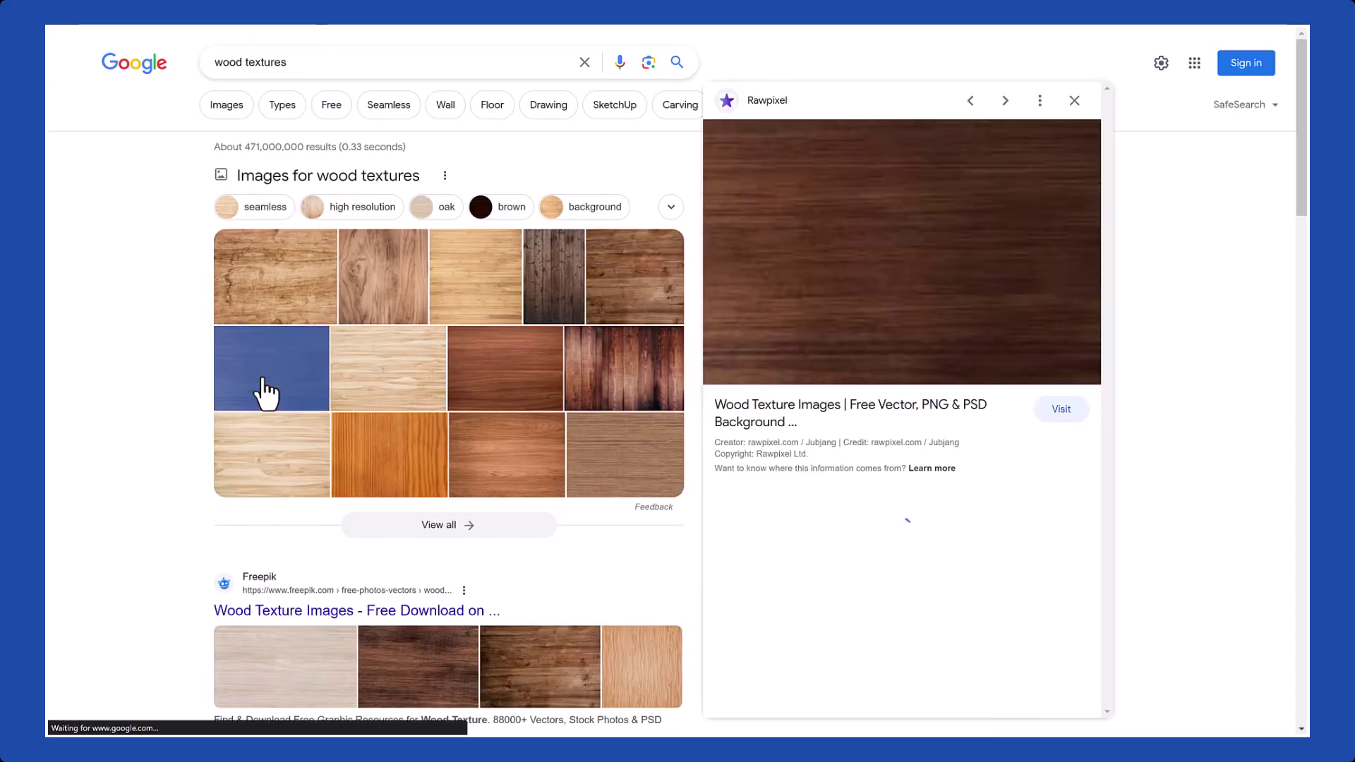
Save the dark wood texture image to the computer as a JPG.
right_click(921, 244)
left_click(969, 399)
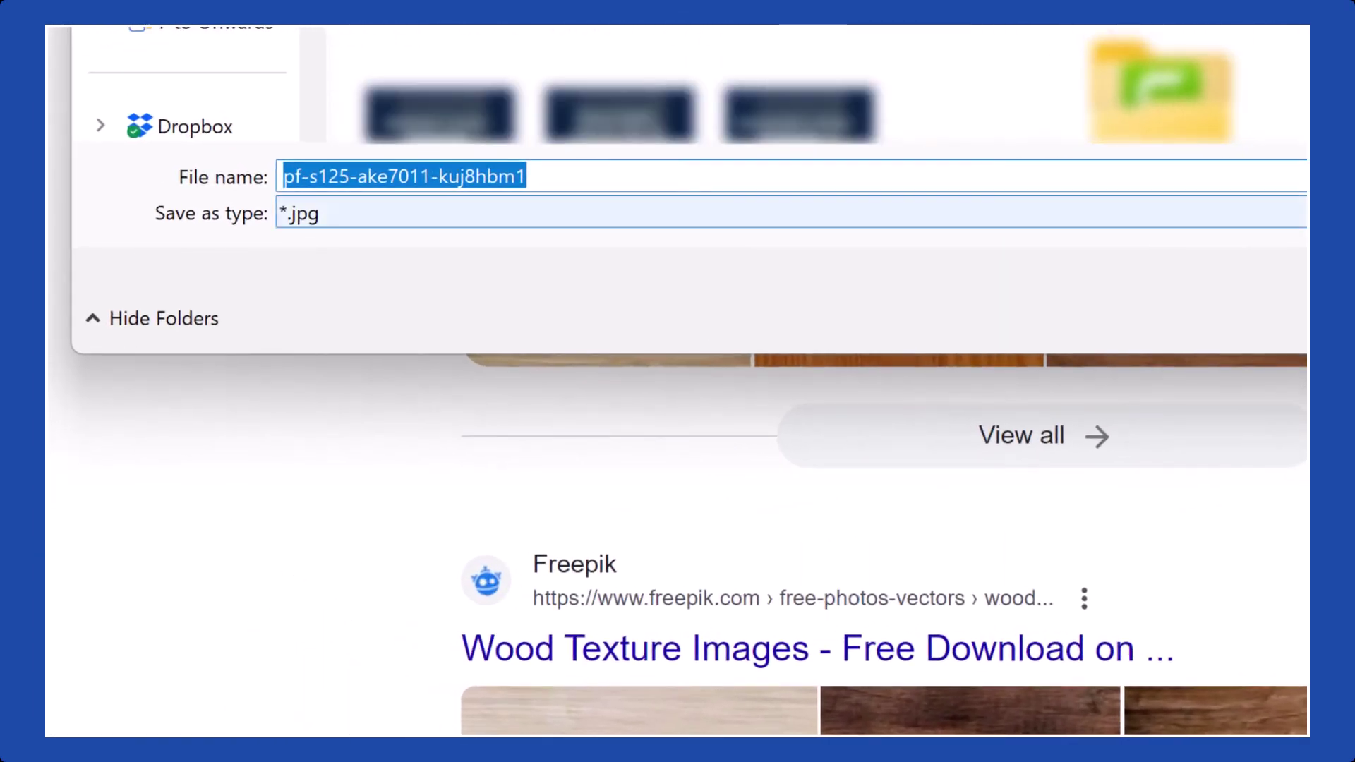
left_click(922, 221)
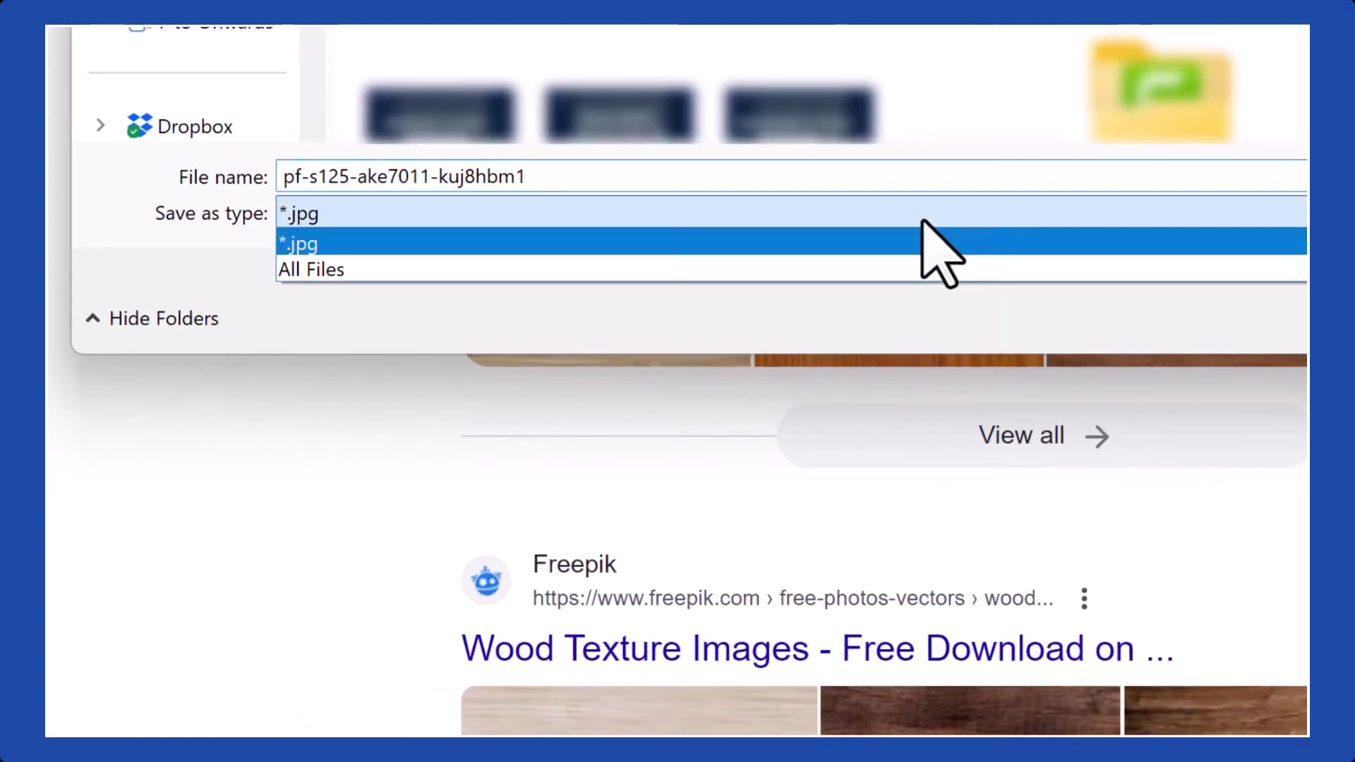
left_click(713, 244)
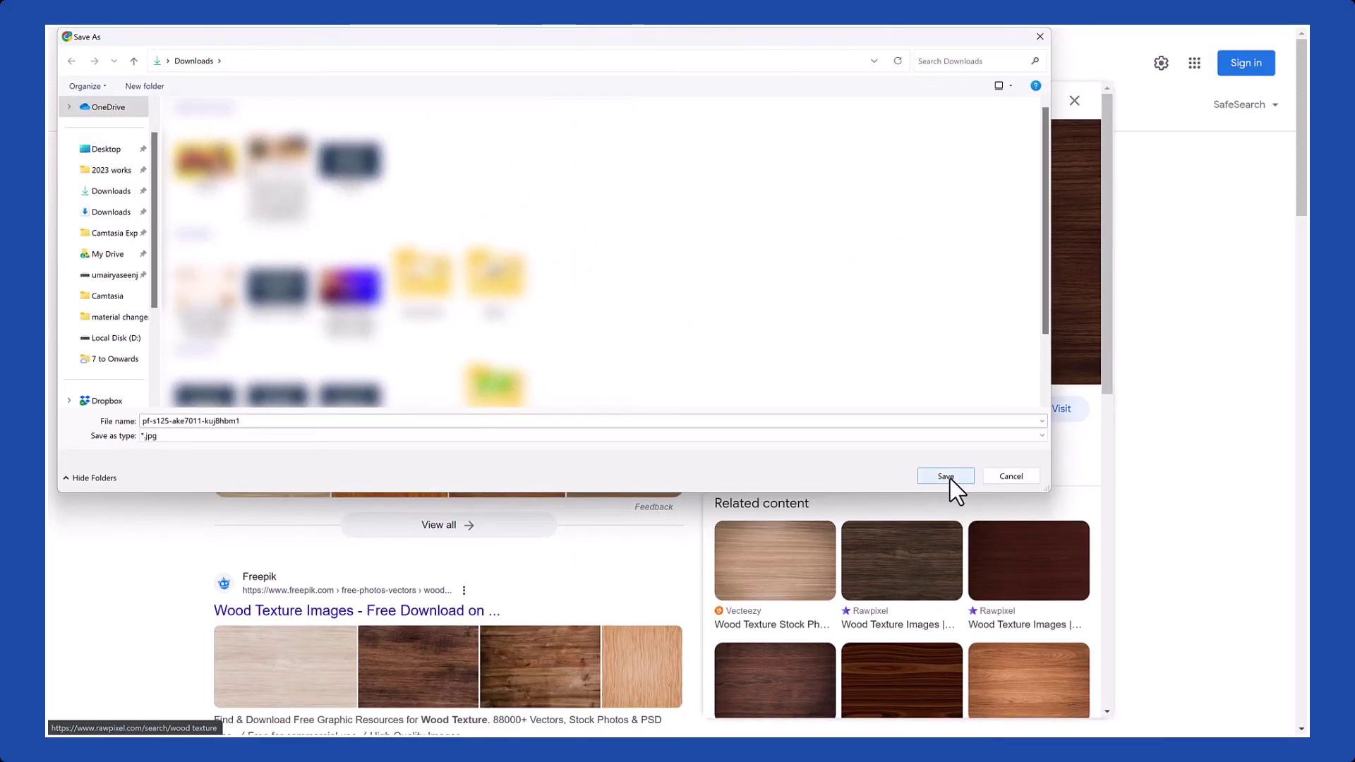
left_click(945, 476)
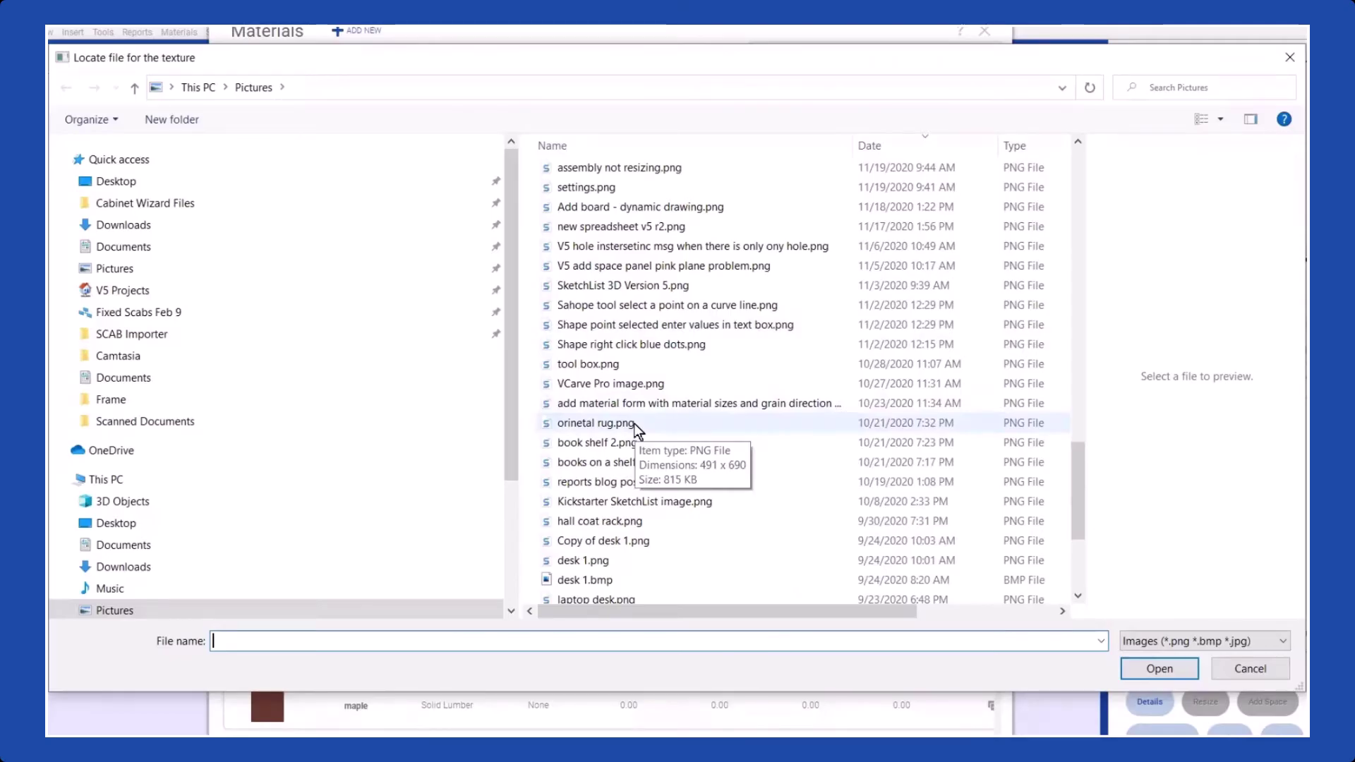
Load 'orinetal rug.png' as the texture and save the 'color' material.
left_click(621, 424)
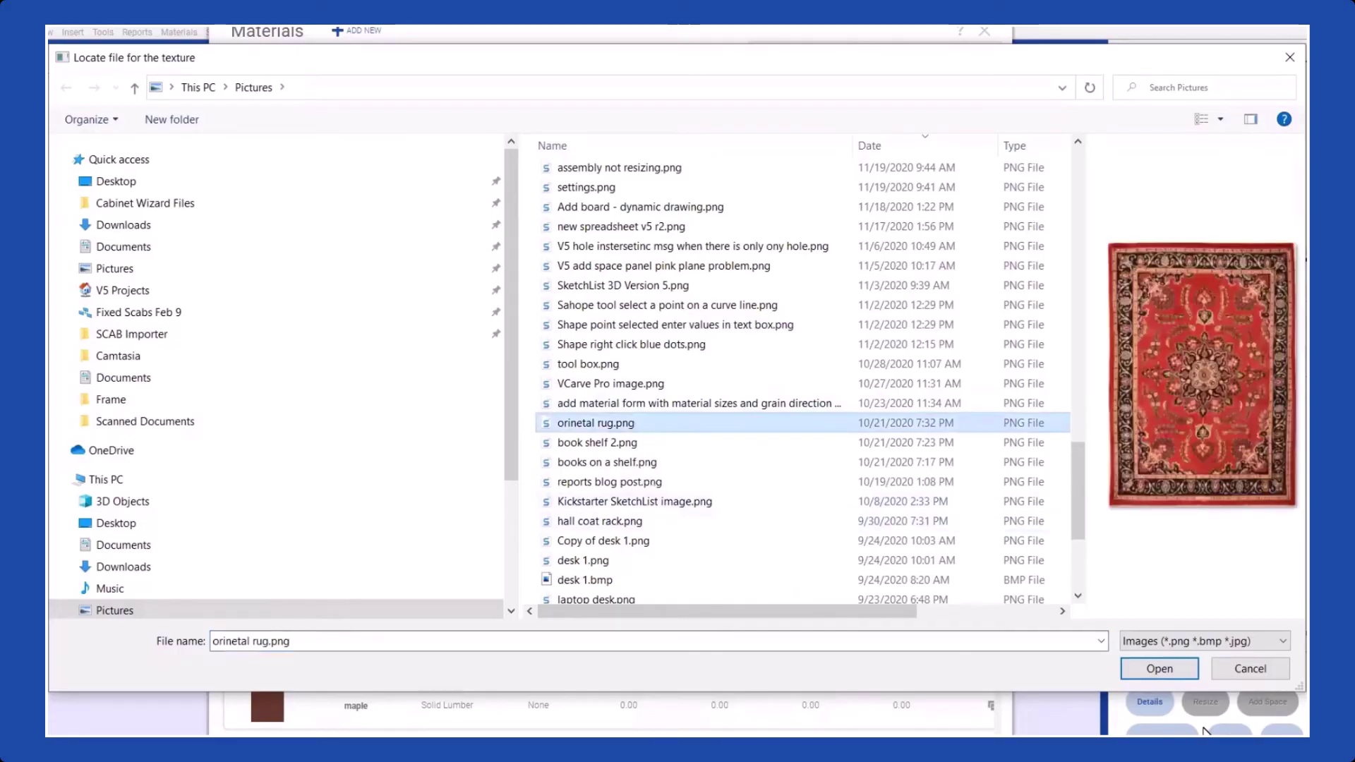
left_click(1167, 667)
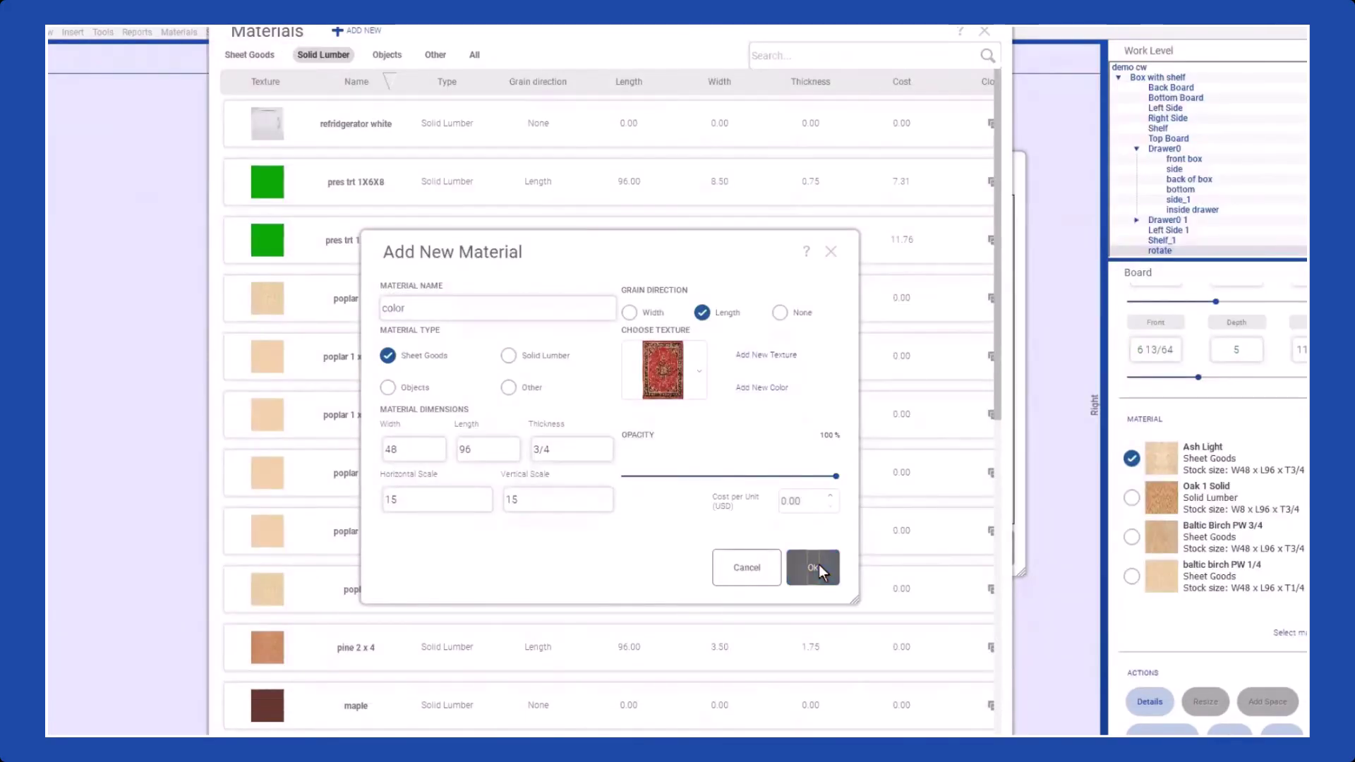
left_click(818, 565)
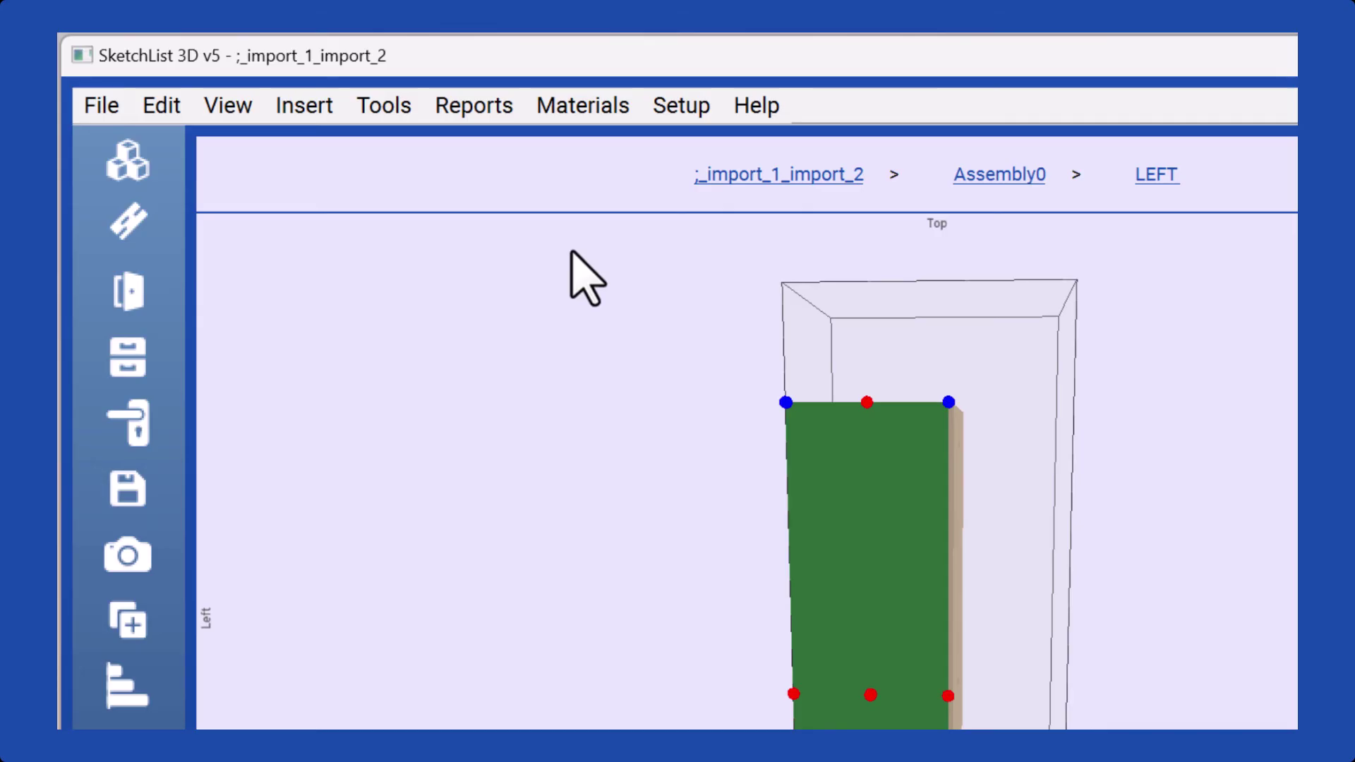
Open Tools > Change Materials with Total project unchecked and Assembly0 selected.
left_click(387, 110)
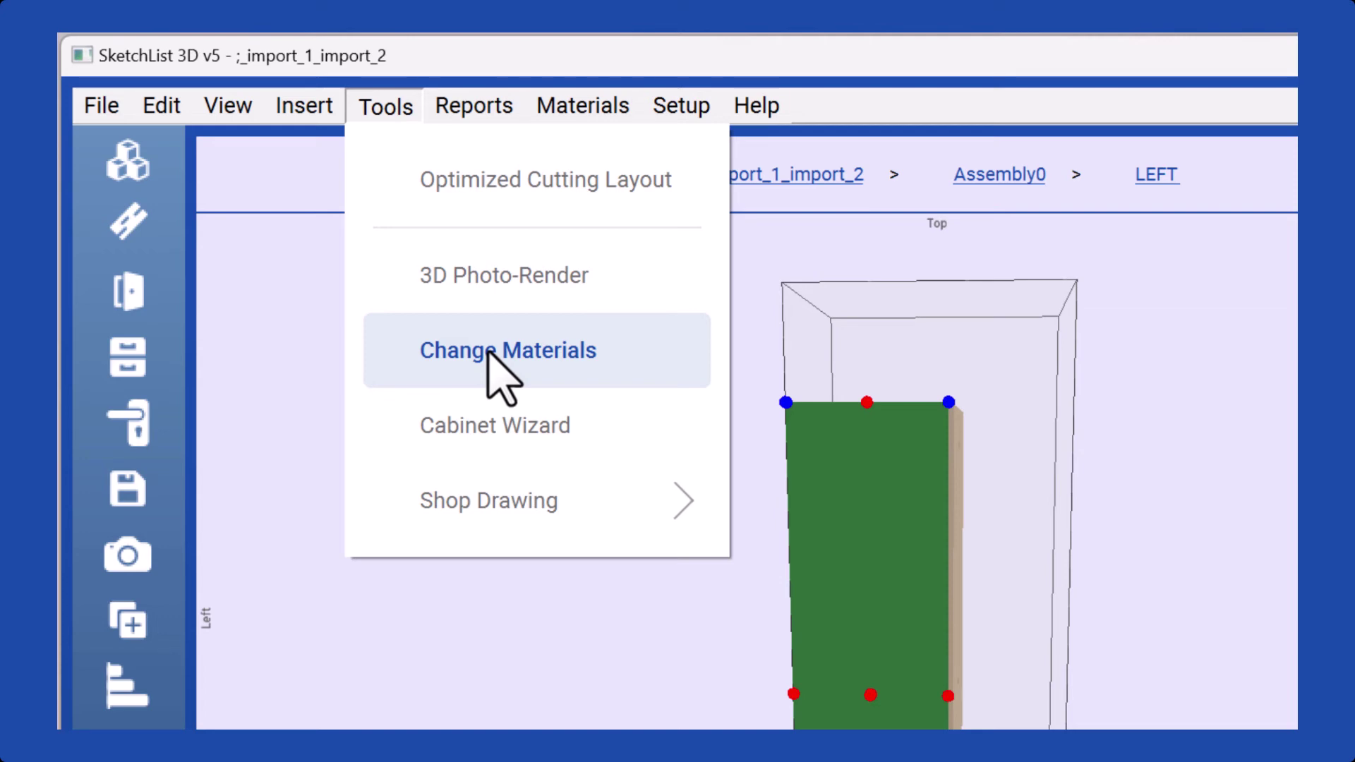
left_click(487, 351)
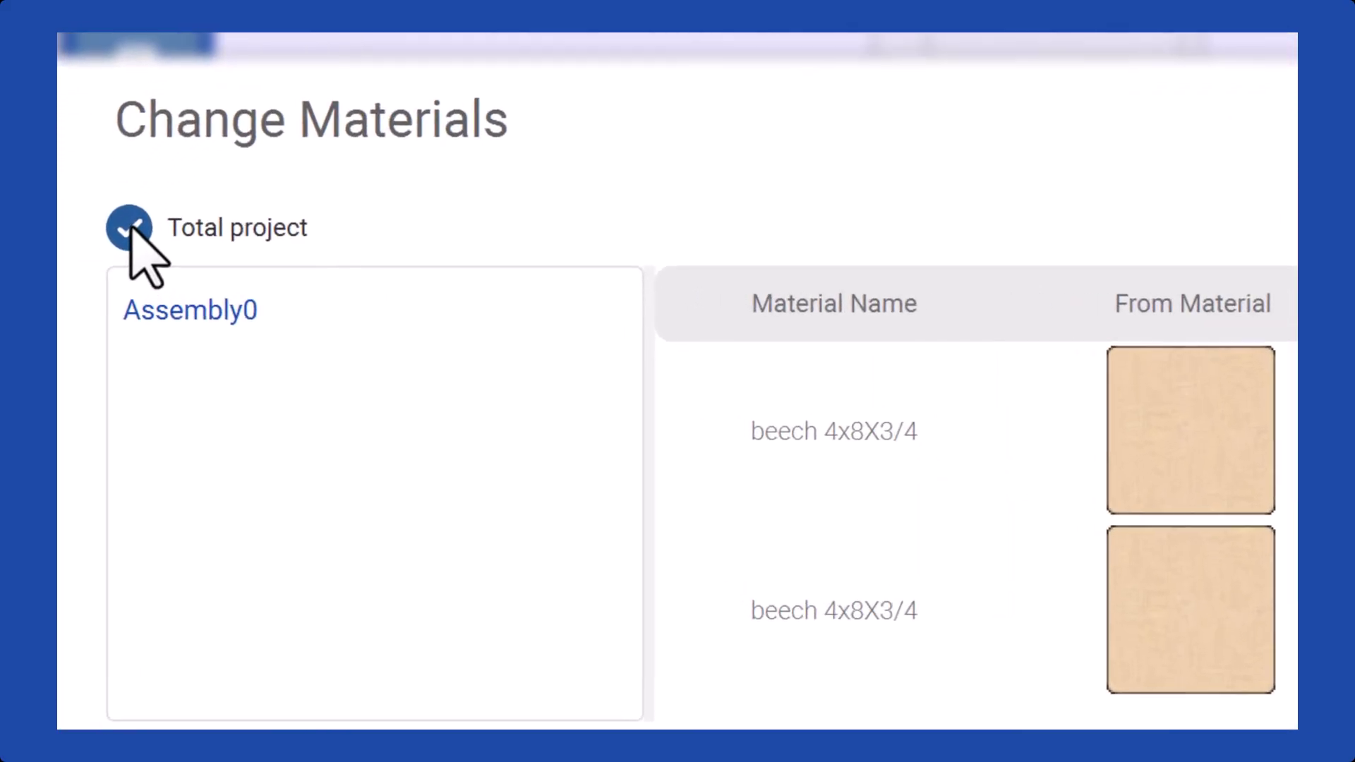
left_click(93, 258)
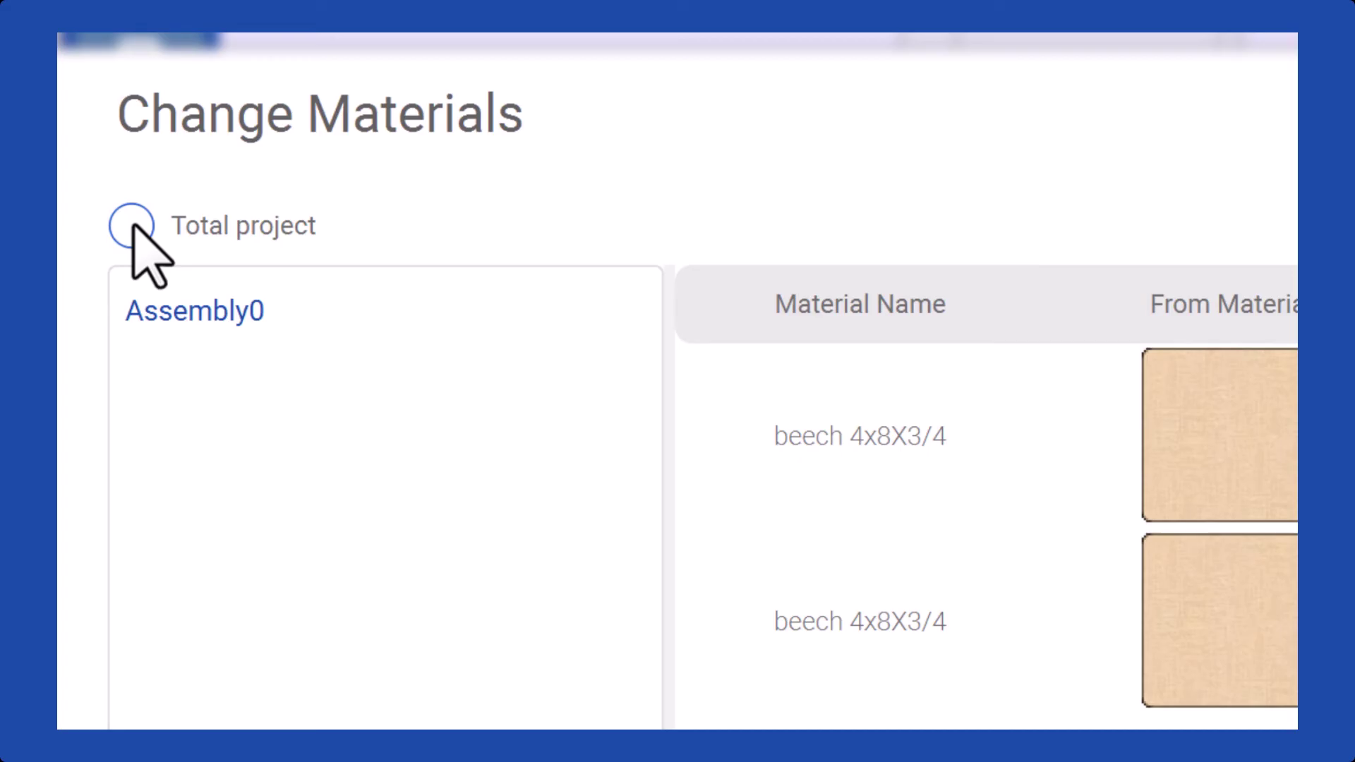
left_click(133, 227)
left_click(132, 226)
left_click(189, 310)
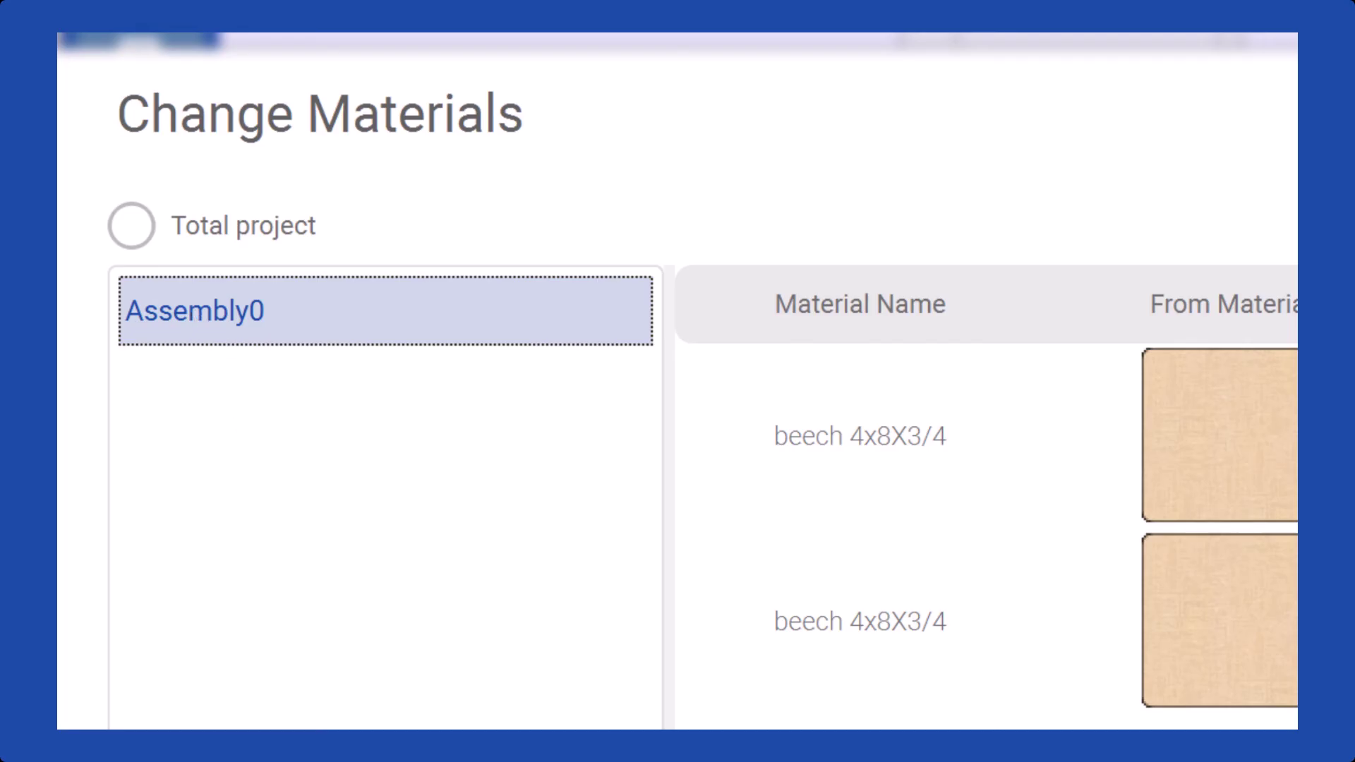